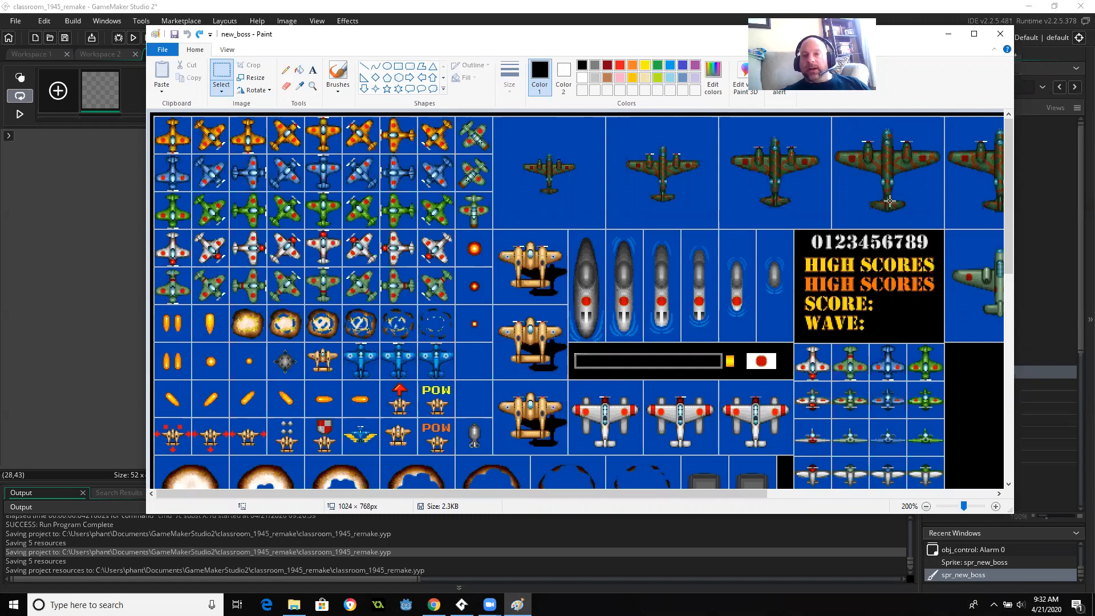
- Crop the sprite sheet to the row of three large green planes, about 189 × 53 px
left_click_drag(615, 495, 724, 495)
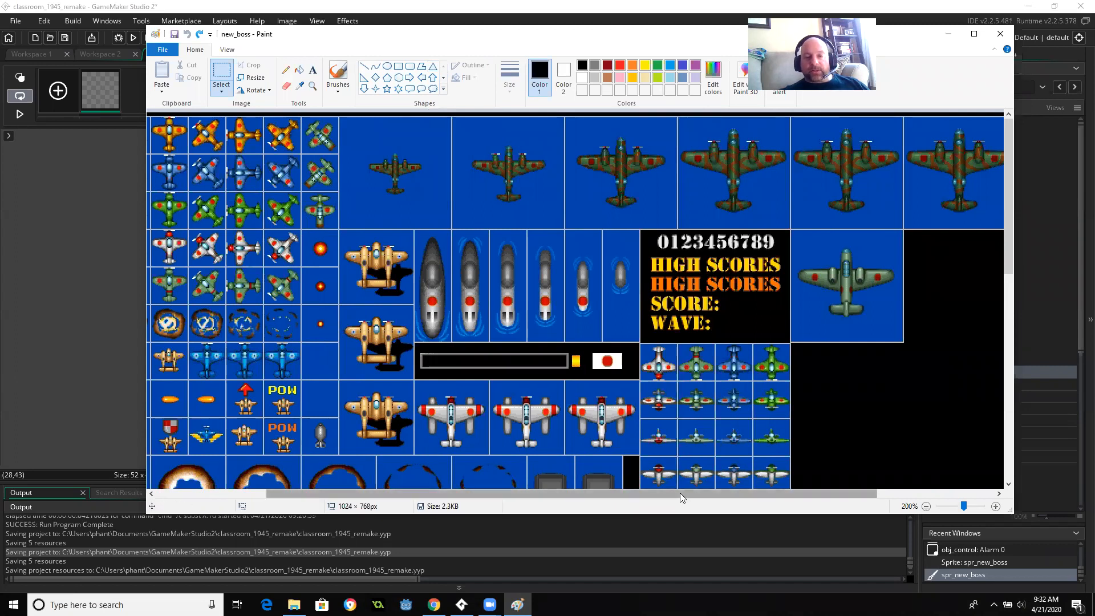
left_click_drag(680, 493, 569, 494)
left_click_drag(1007, 246, 1029, 347)
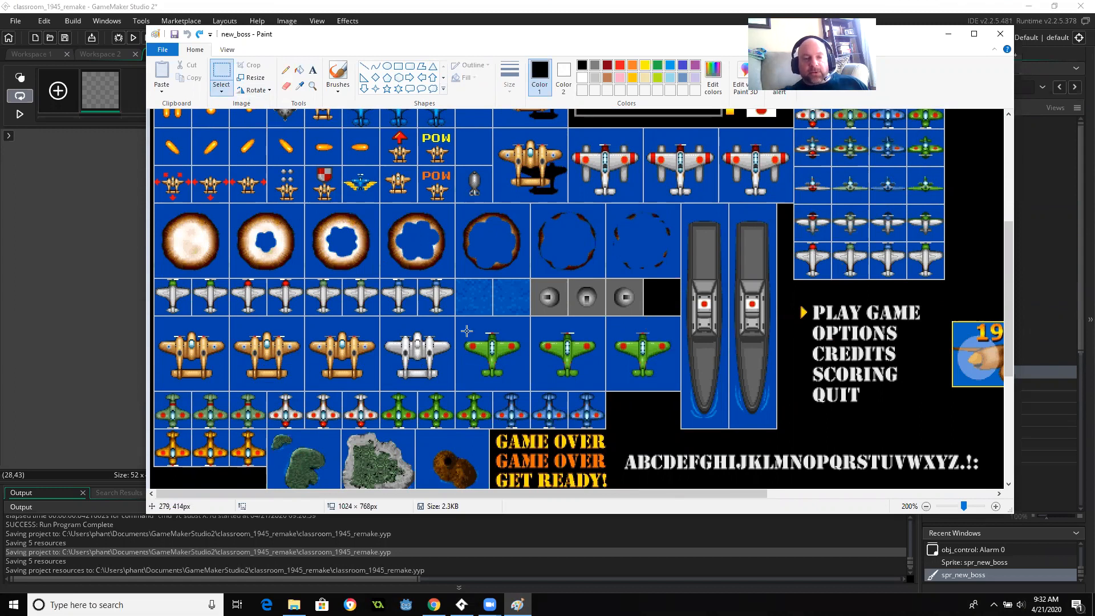
left_click_drag(461, 323, 673, 381)
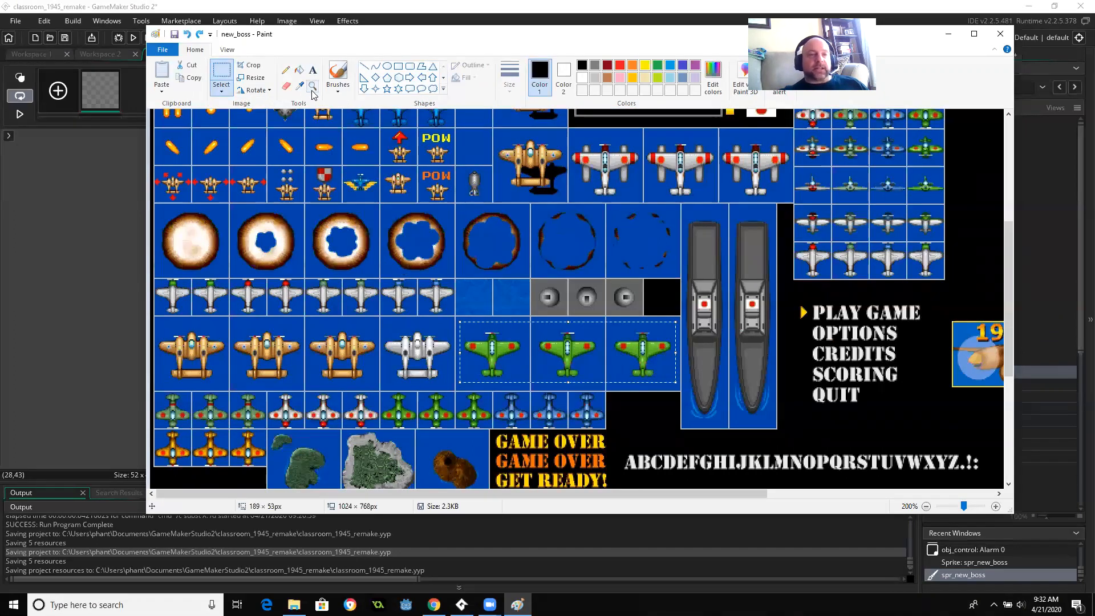
left_click(251, 65)
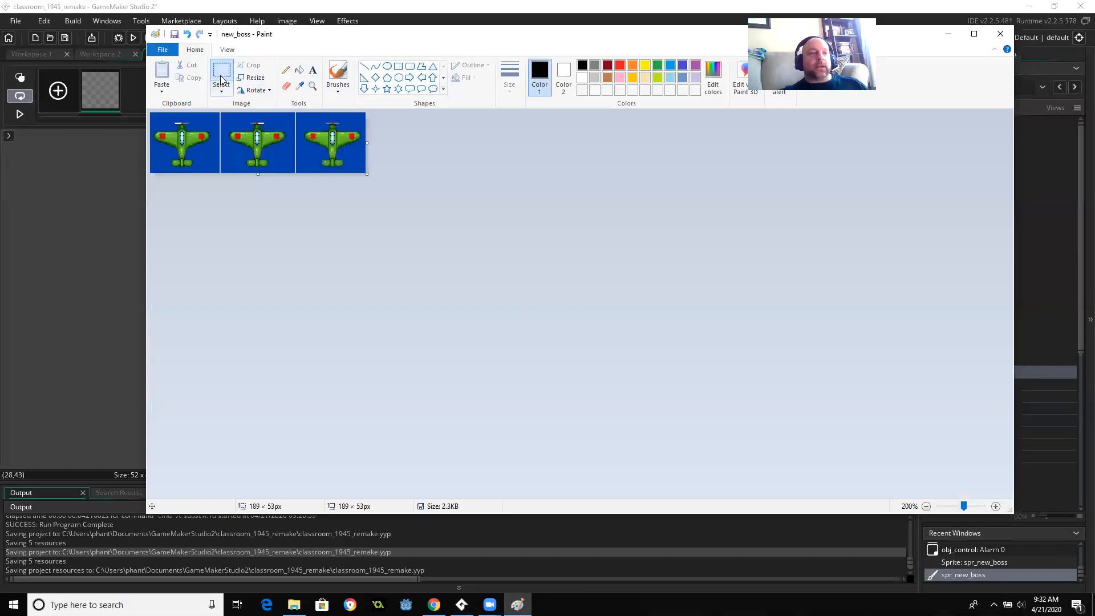
- Save the cropped strip as a PNG named new_boss in Scrolling_Shooter_Assets, replacing the existing file
left_click(165, 51)
mouse_move(188, 147)
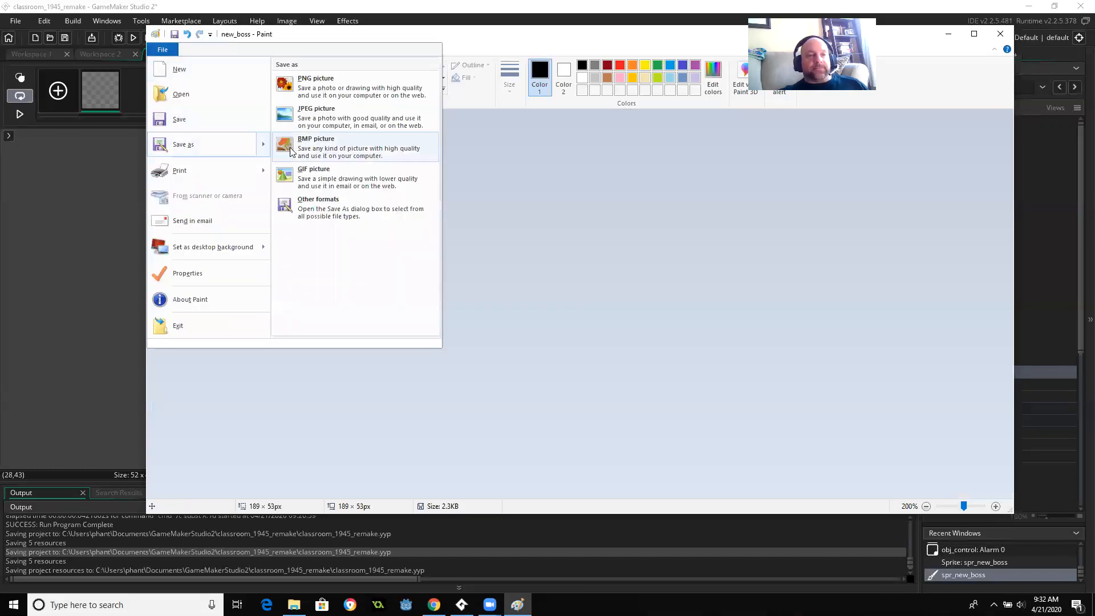
left_click(326, 86)
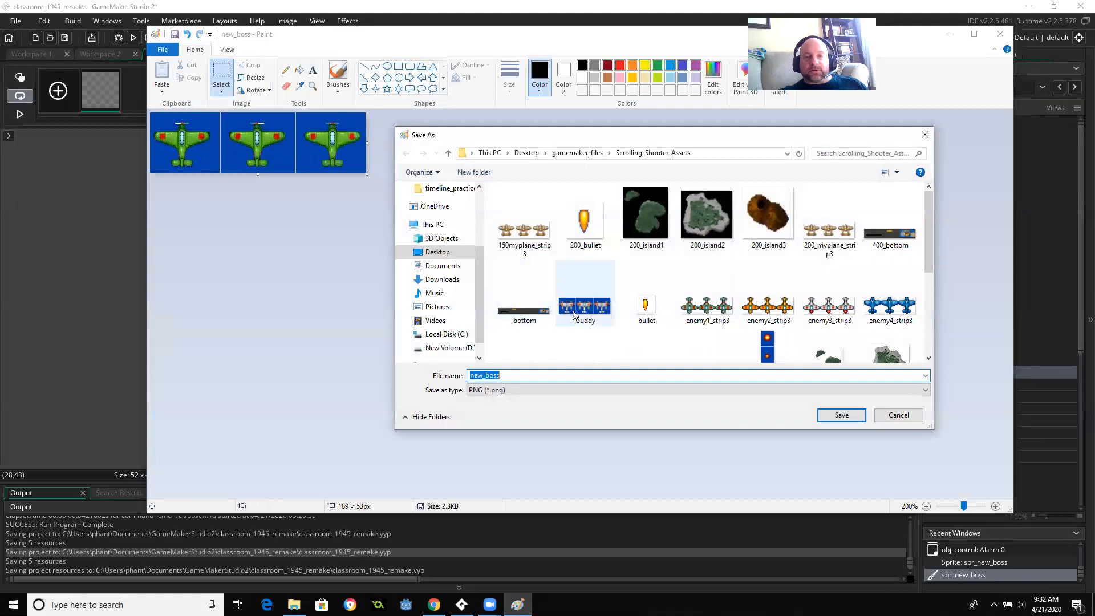
scroll(678, 302, "down", 3)
left_click(705, 279)
left_click(843, 417)
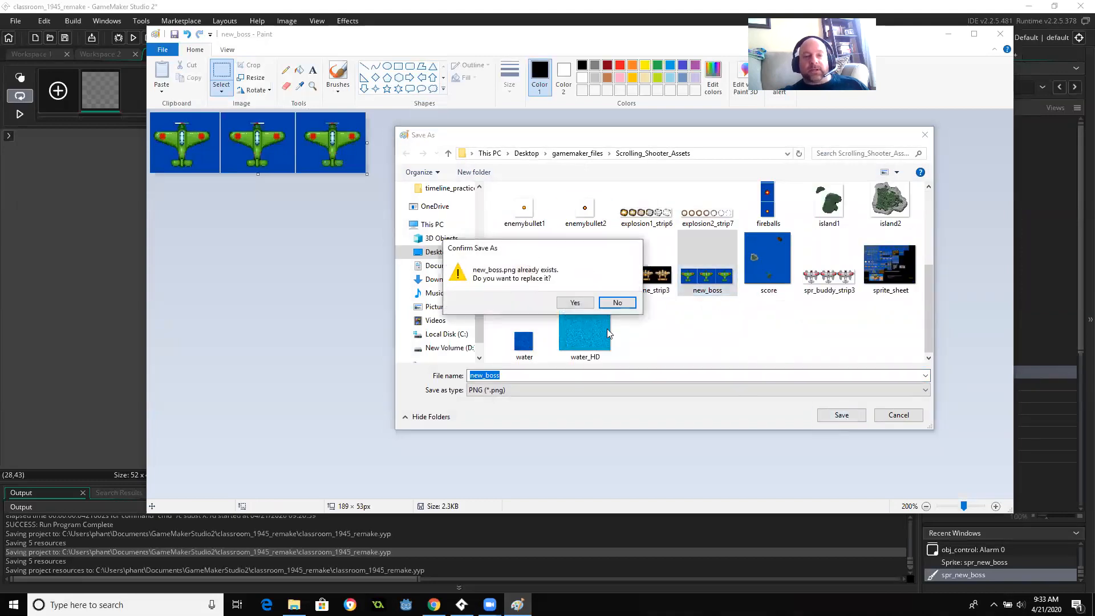
left_click(574, 303)
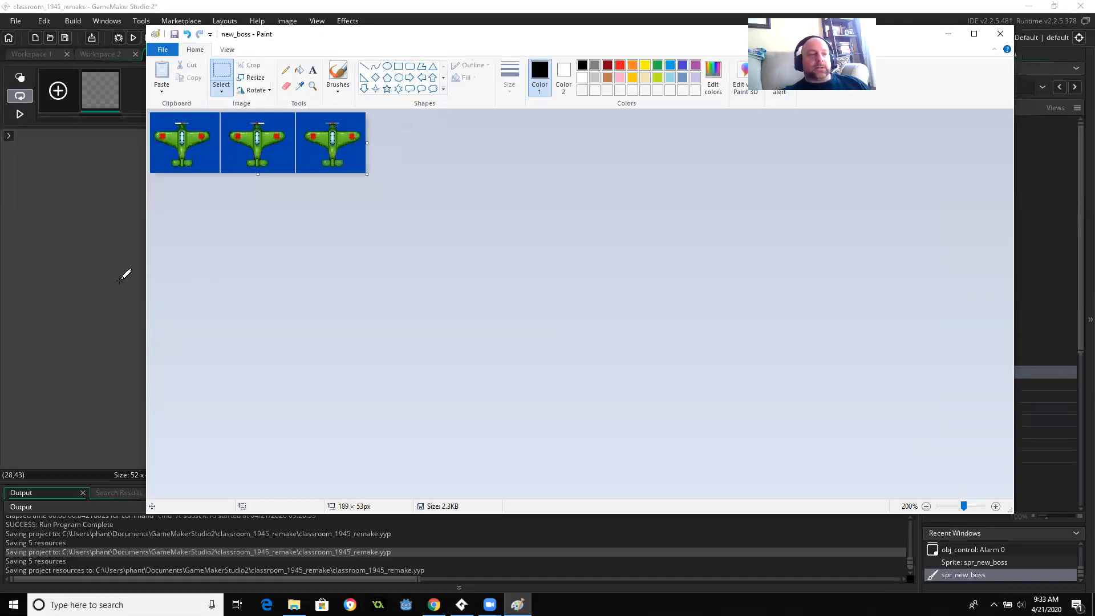
- Switch to GameMaker Studio 2, close the spr_new_boss image editor, and import the new_boss picture into that sprite
left_click(94, 79)
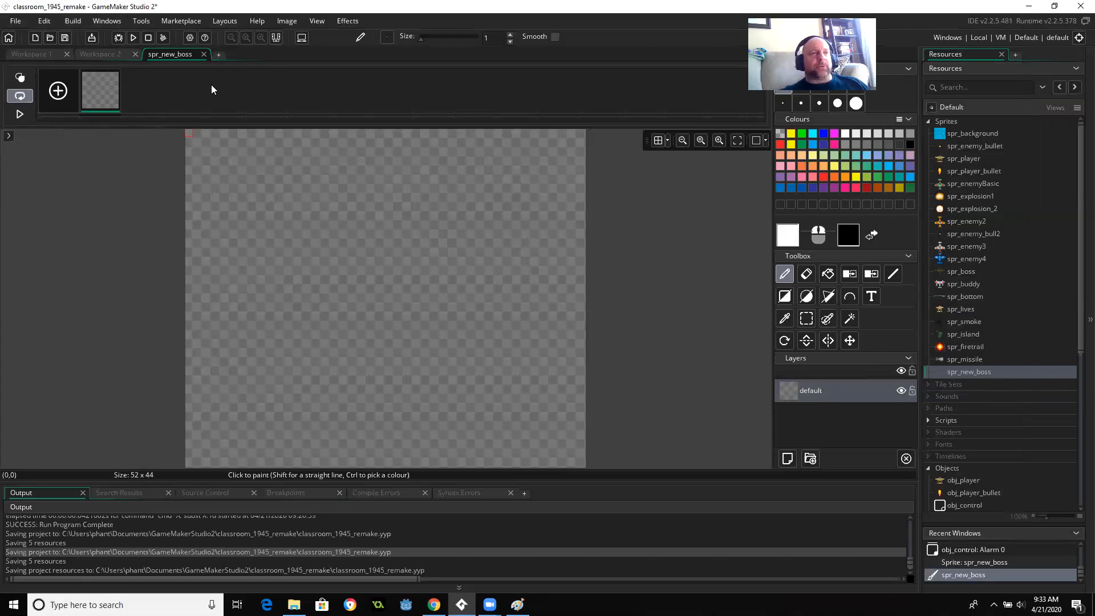
left_click(287, 22)
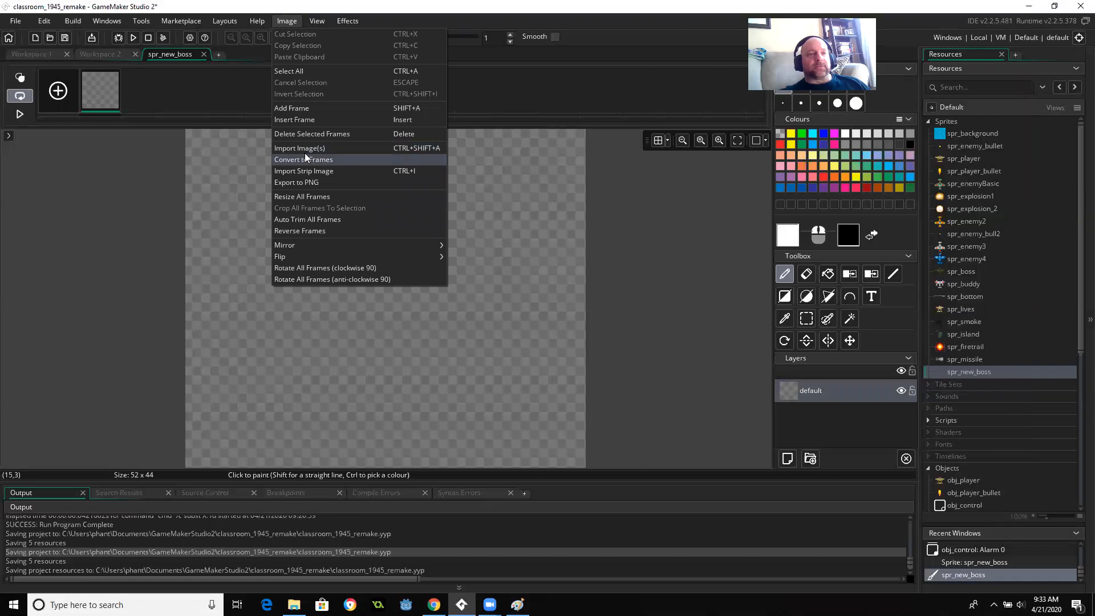
left_click(203, 55)
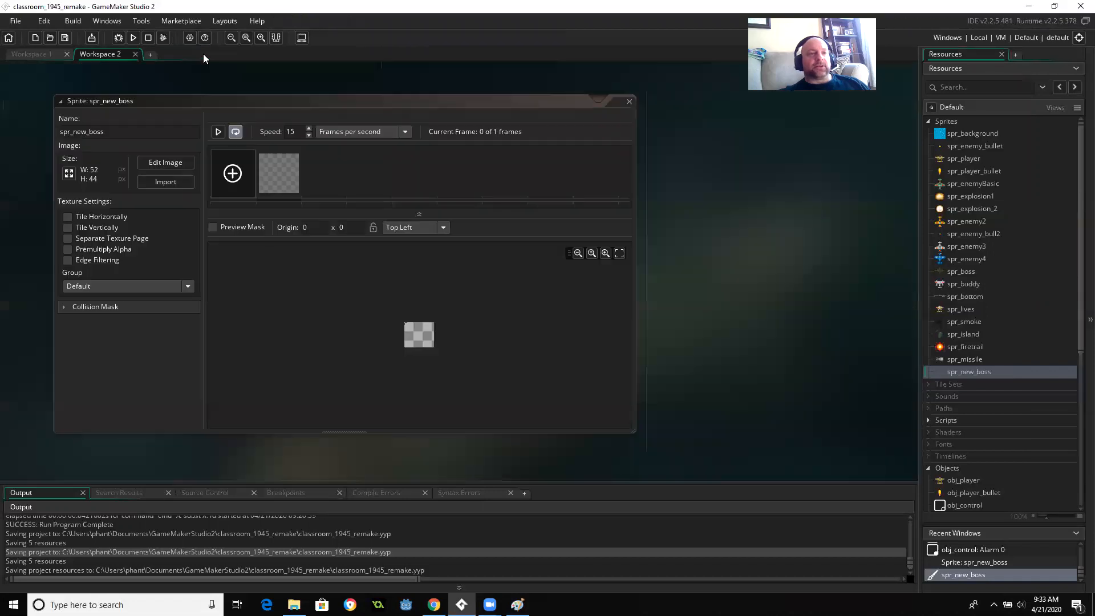
left_click(166, 181)
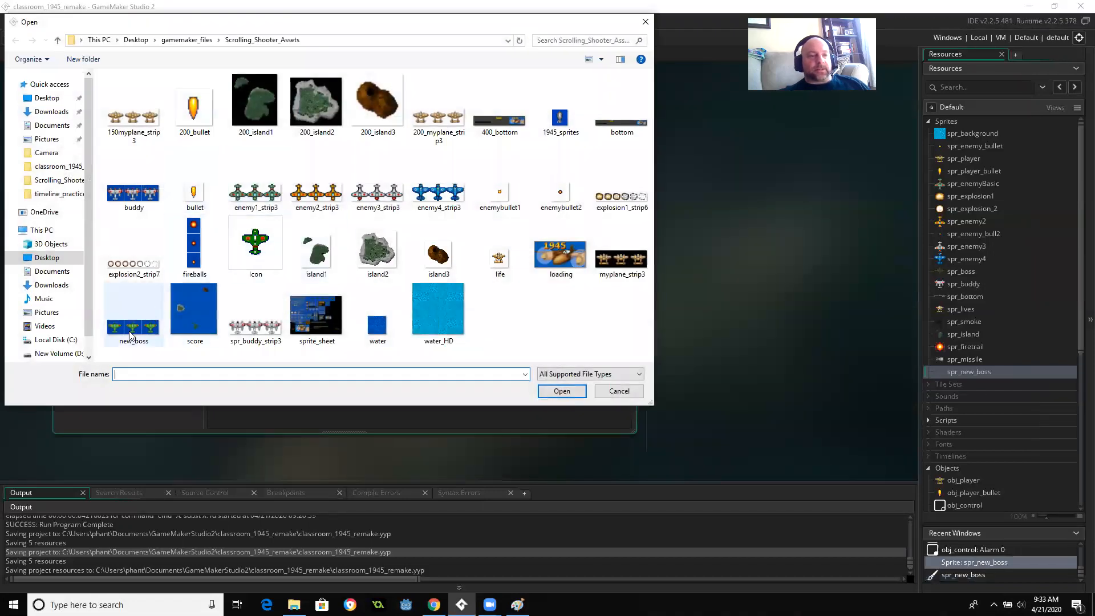
double_click(131, 336)
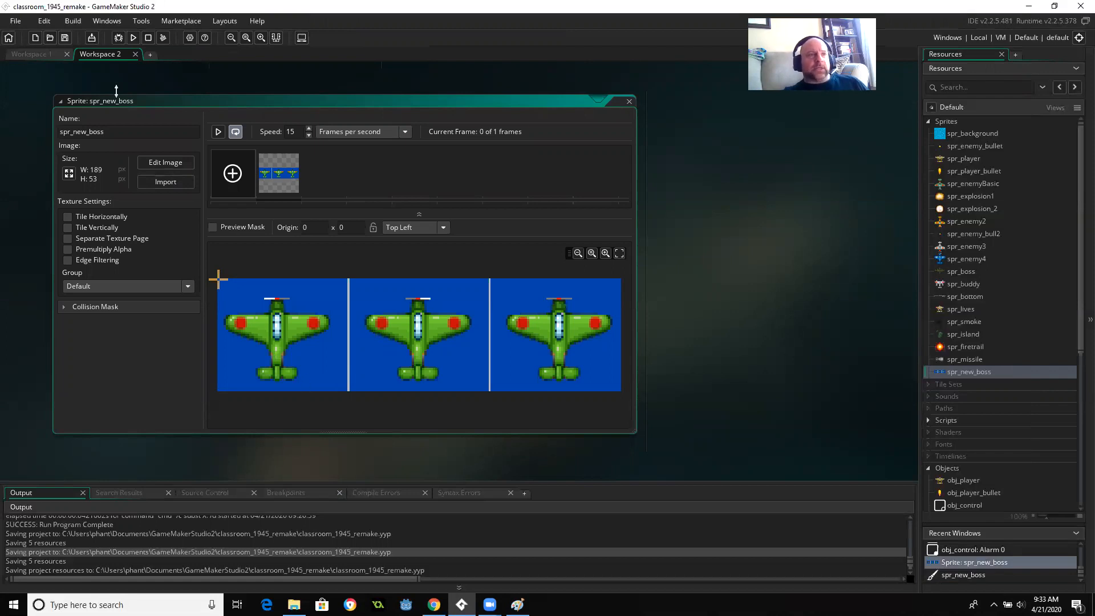
- Open the spr_new_boss image for editing, start Convert to Frames, and set the horizontal separation to 16
left_click(161, 163)
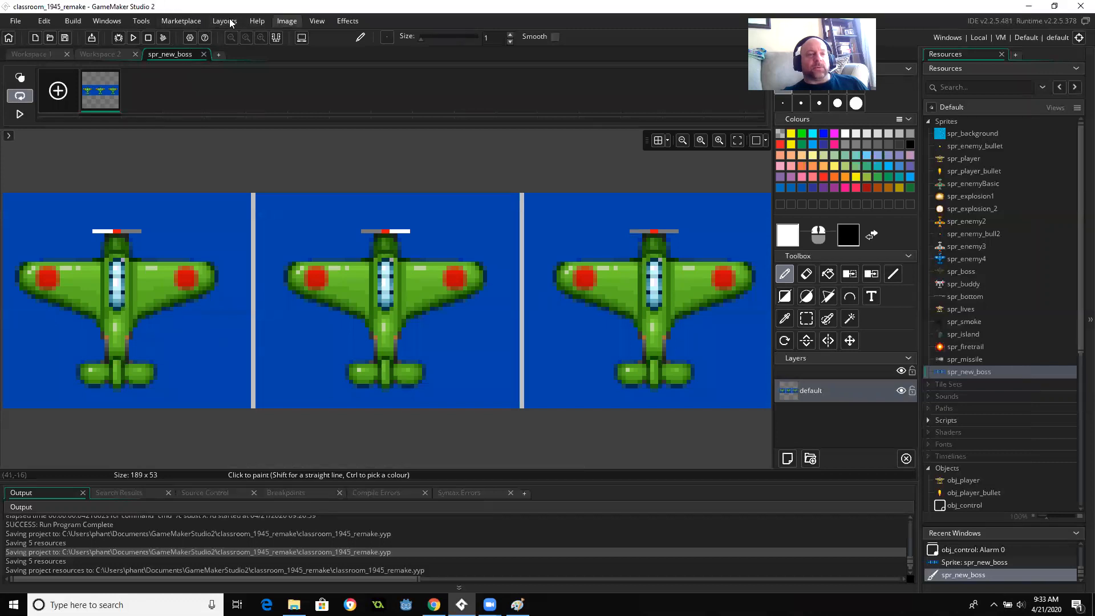
left_click(287, 21)
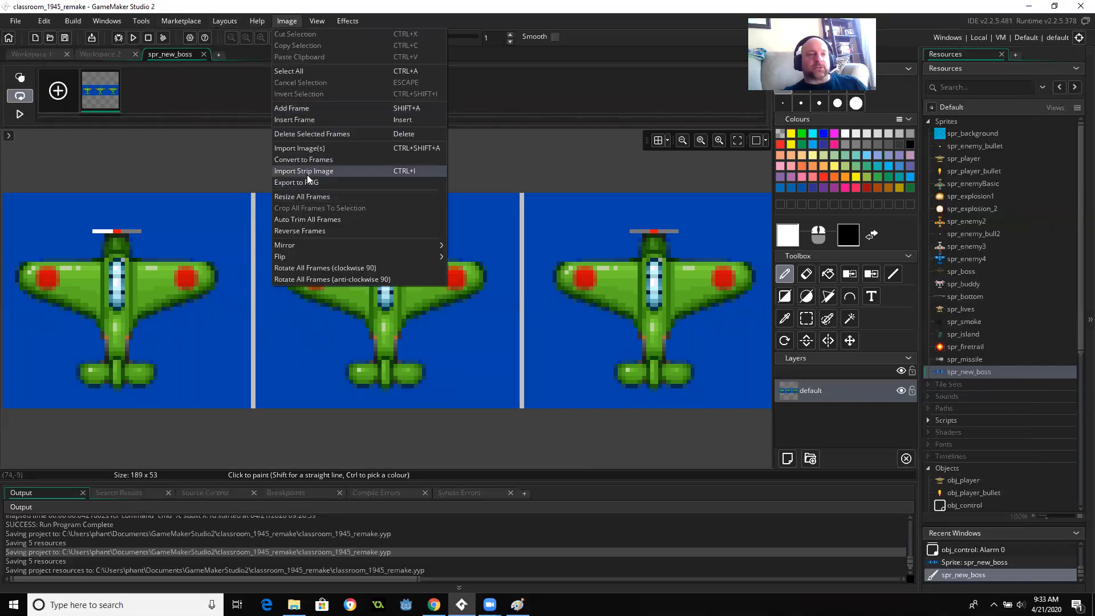
left_click(306, 160)
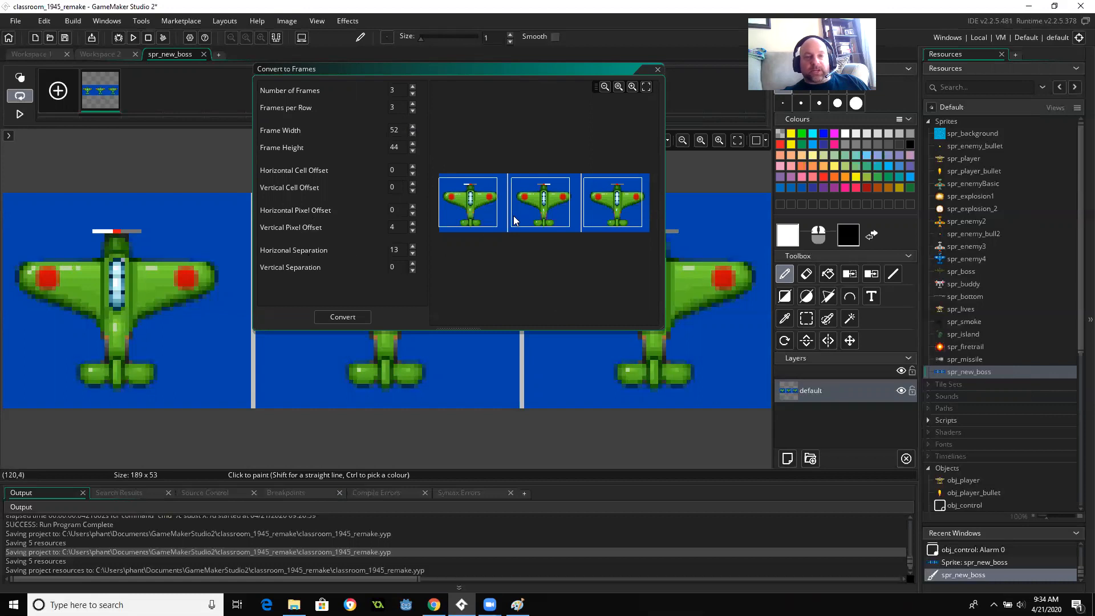
left_click(411, 246)
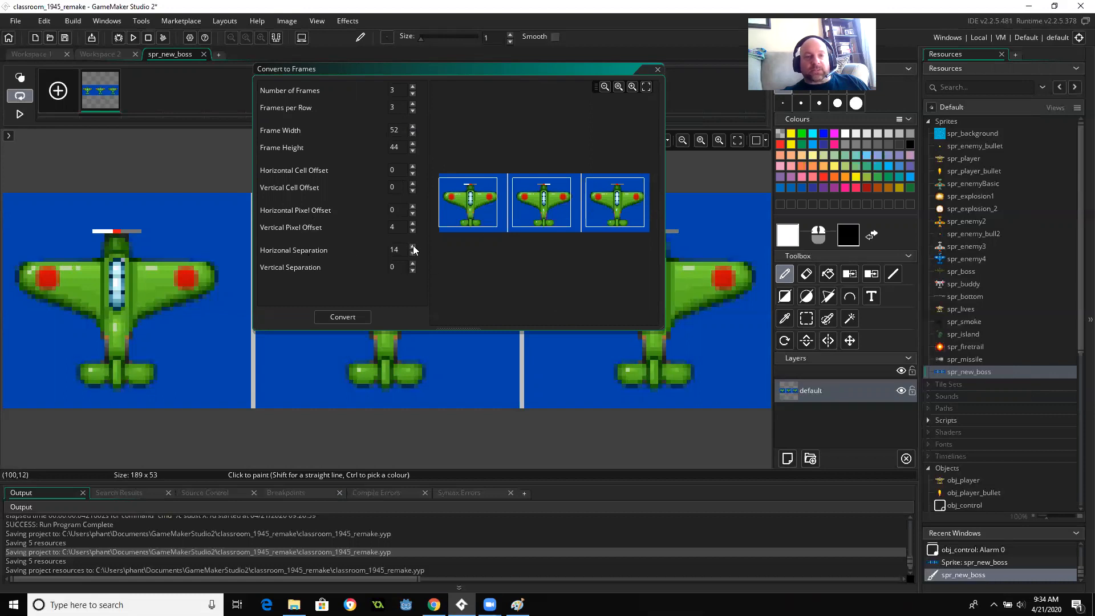
left_click(412, 246)
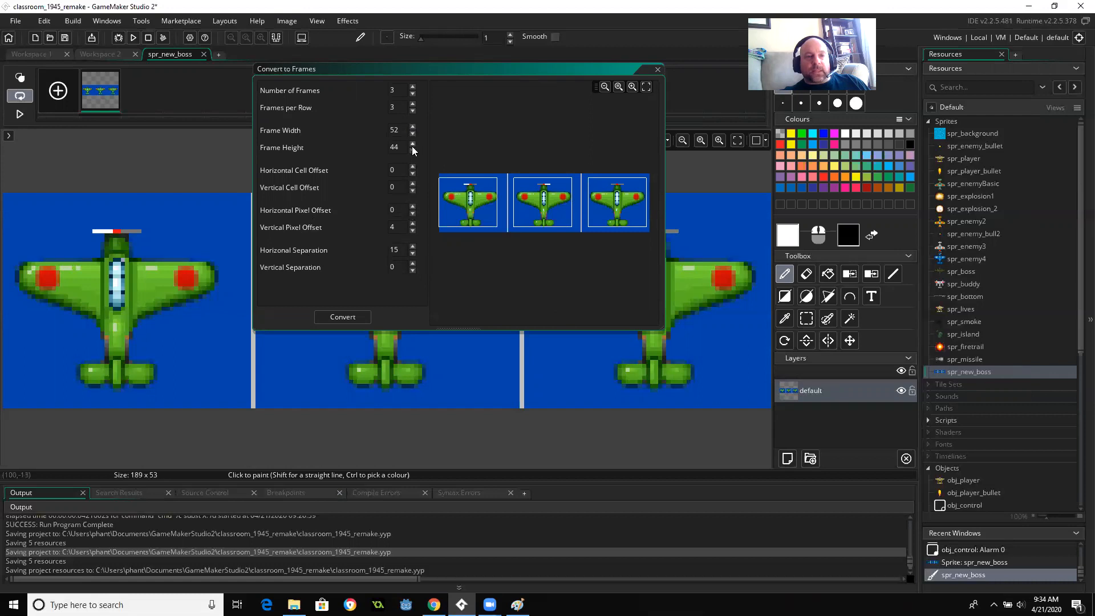
left_click(412, 247)
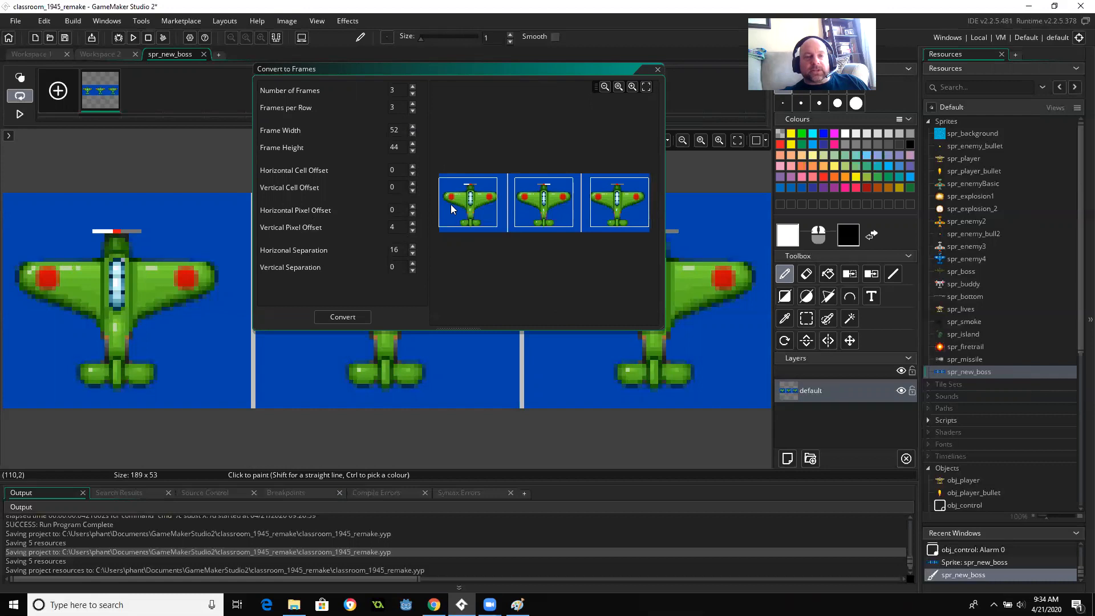
- Set the frame width to 55 and the horizontal pixel offset to 1 for the frame conversion
left_click(413, 127)
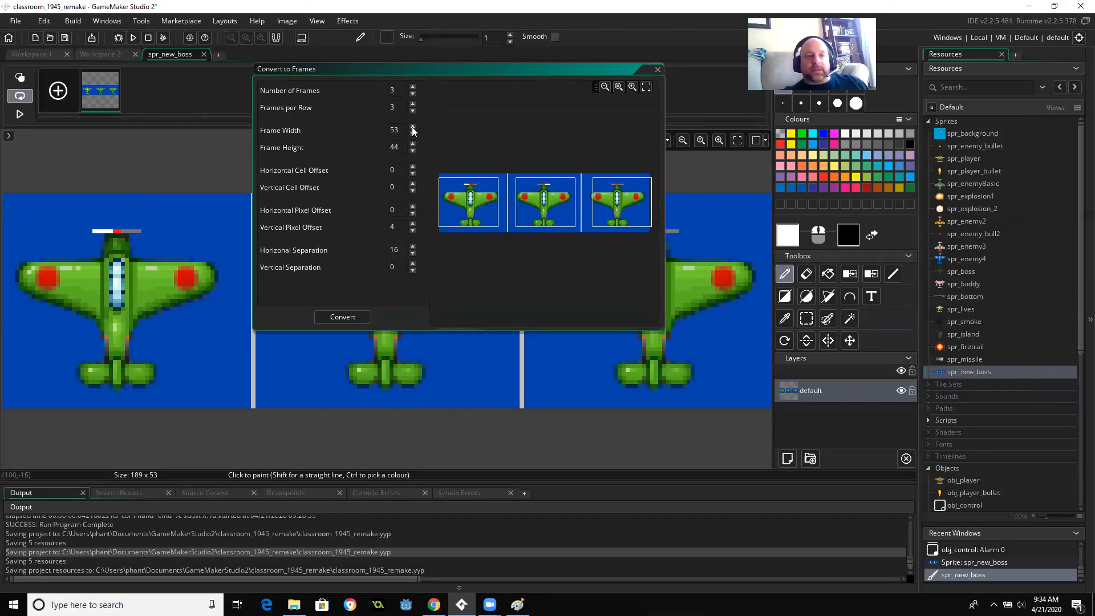
left_click(411, 127)
left_click(412, 127)
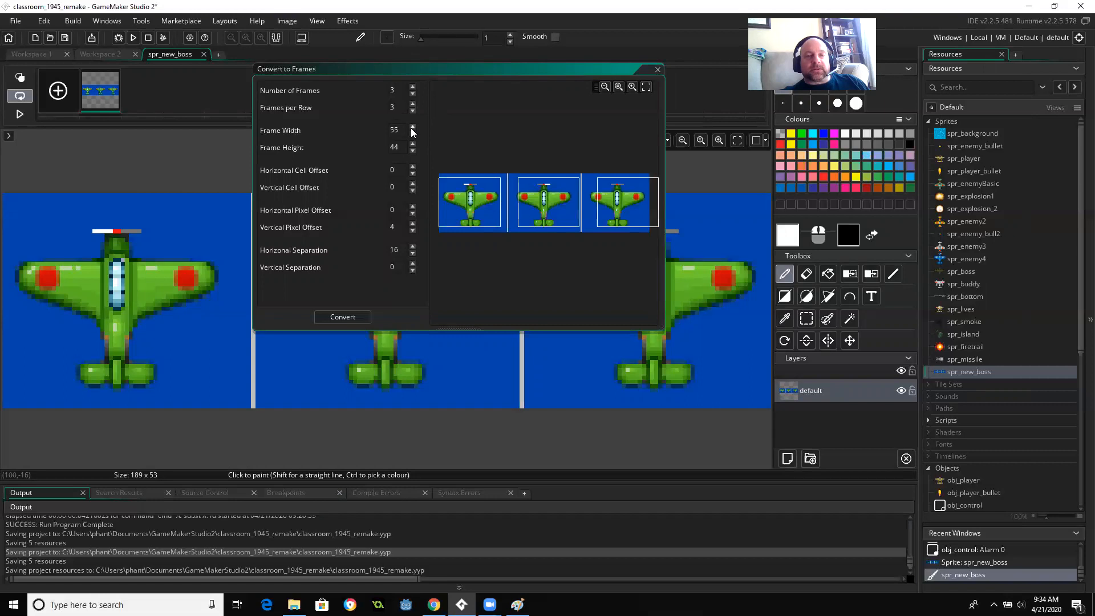
left_click(412, 206)
left_click(412, 206)
left_click(412, 214)
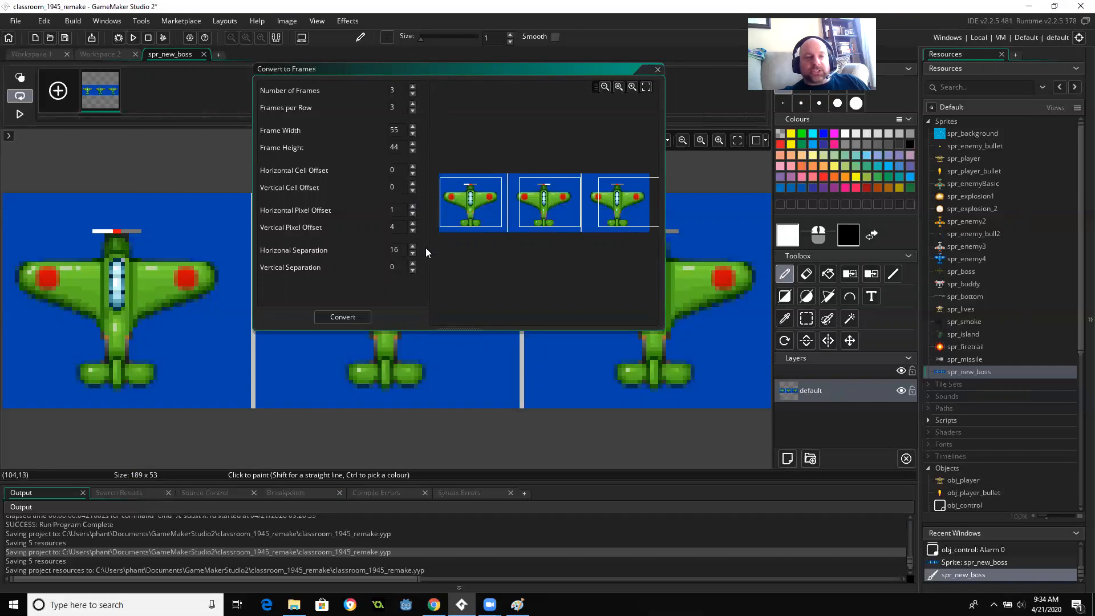
- Set the horizontal separation to 11 so the frame outlines fit around all three planes
left_click(412, 253)
left_click(413, 254)
left_click(413, 253)
left_click(412, 254)
left_click(412, 253)
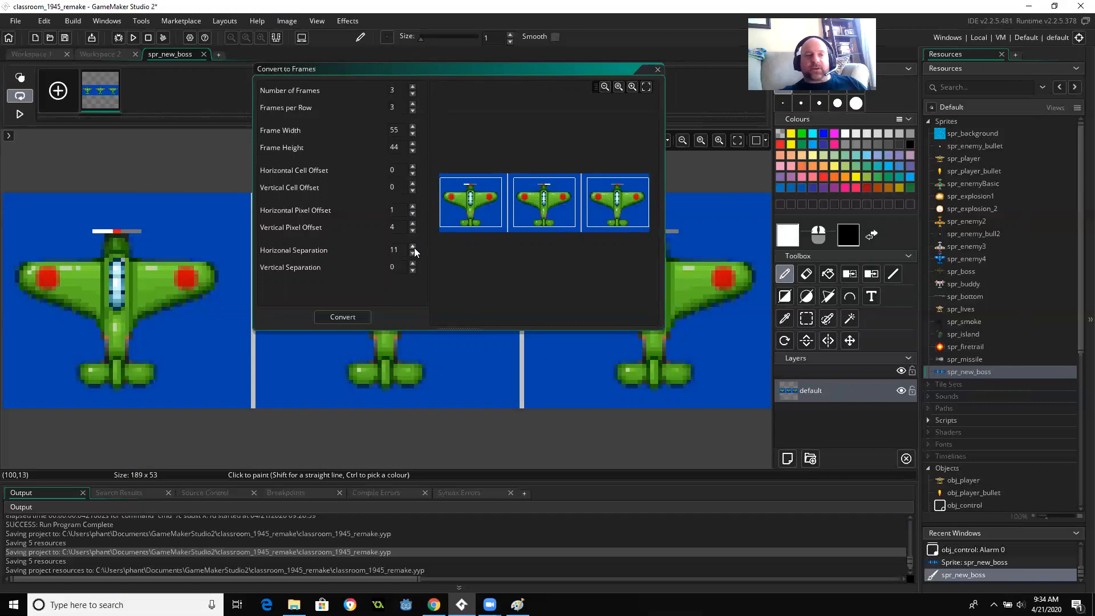
- Convert the strip to frames, replacing the existing sprite frames, and play the animation briefly as a preview
left_click(364, 316)
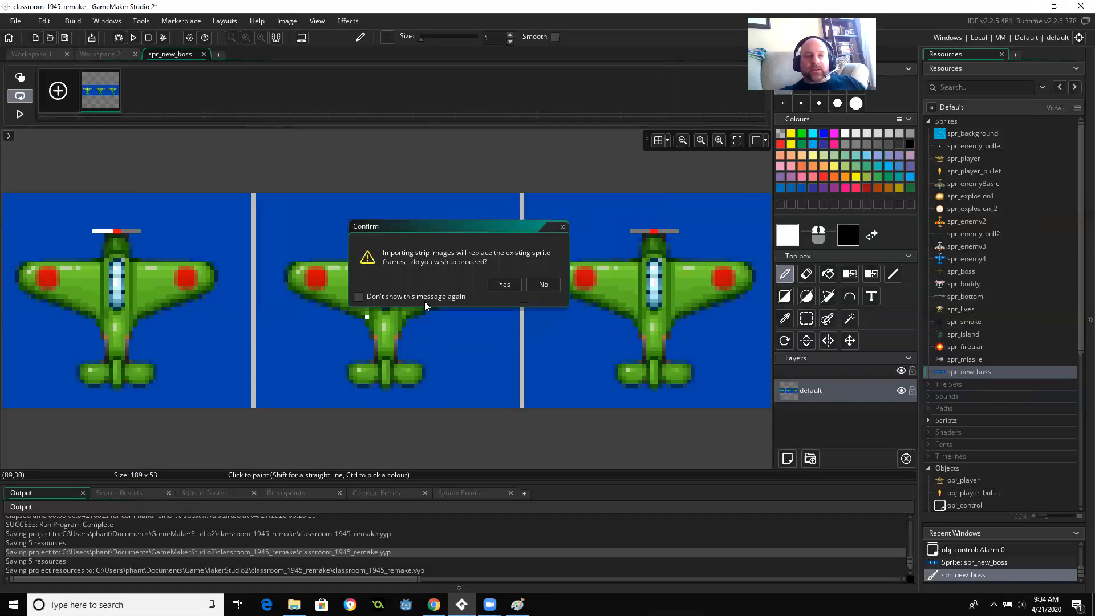
left_click(505, 284)
left_click(31, 112)
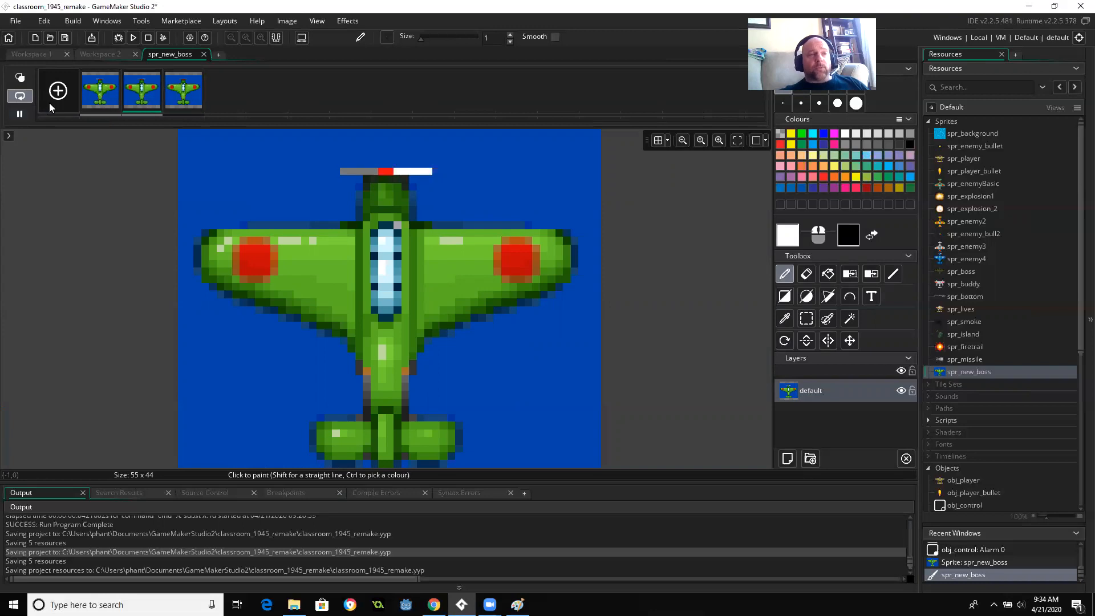
left_click(21, 113)
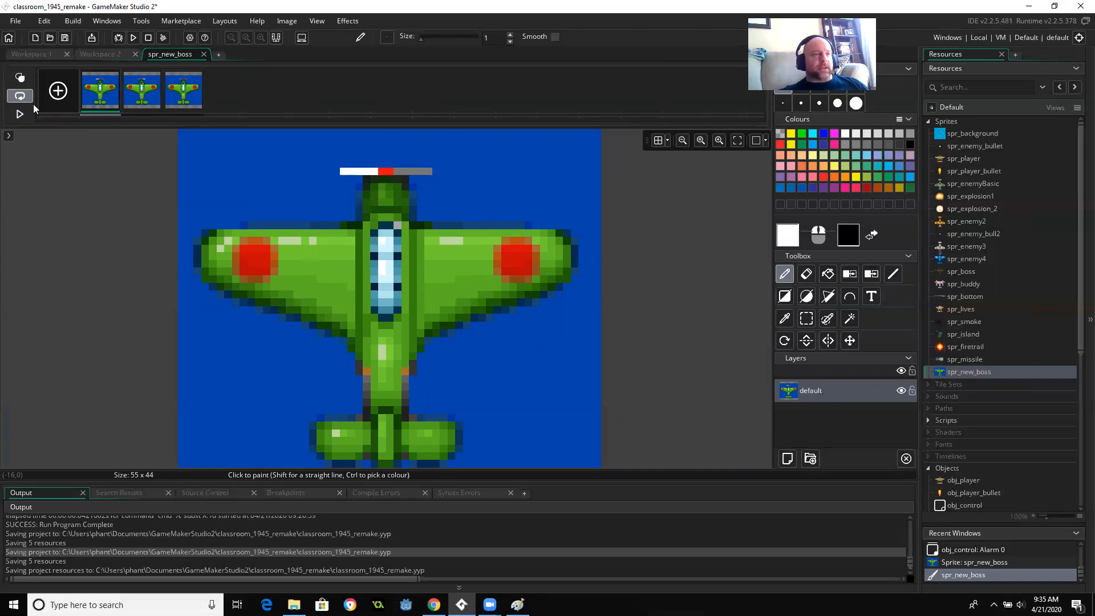
- Select and delete the blue background around the plane in all three frames with the Magic Wand
left_click(849, 320)
left_click(500, 184)
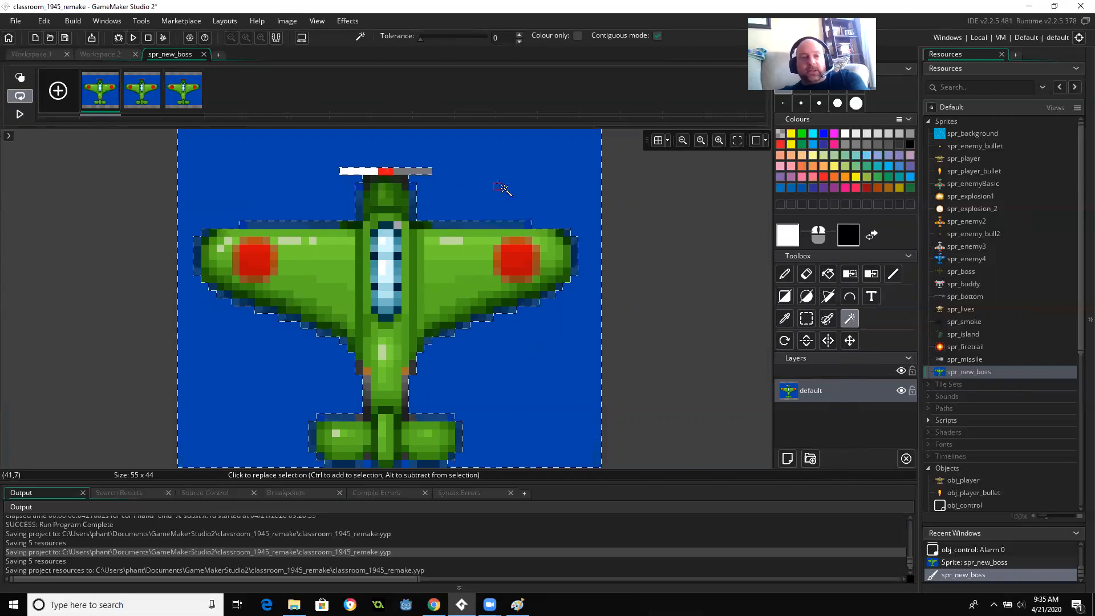
key("Delete")
left_click(150, 99)
left_click(522, 165)
key("Delete")
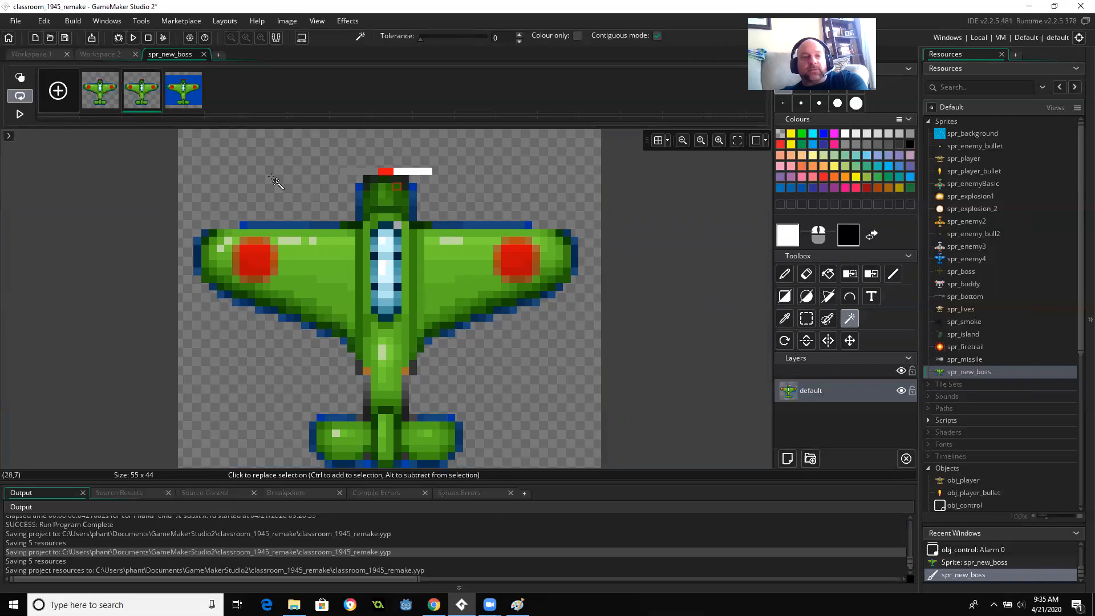
left_click(185, 99)
left_click(509, 163)
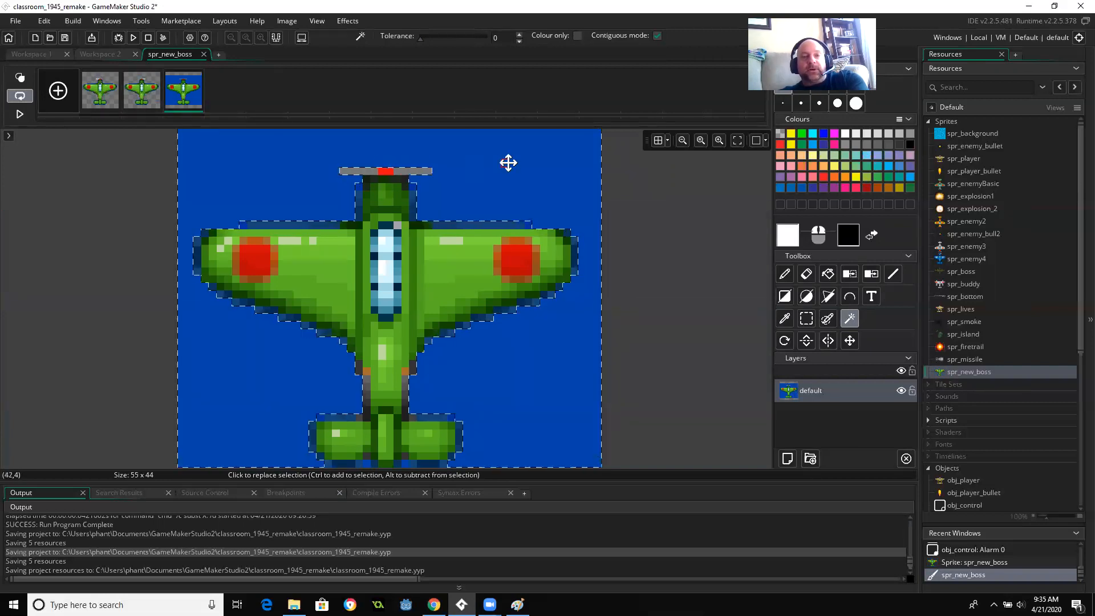
key("Delete")
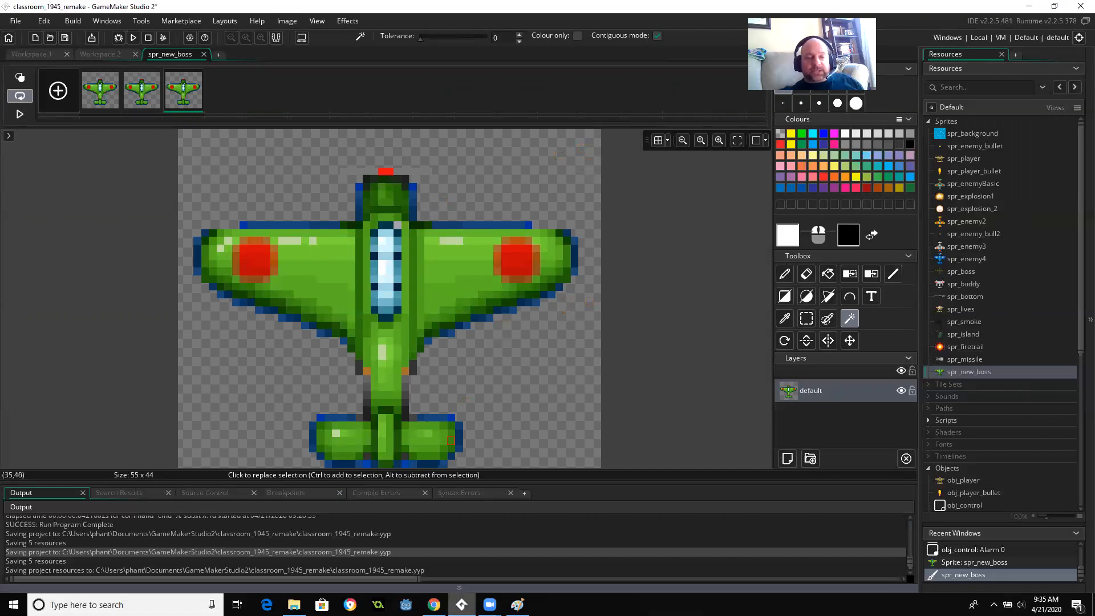
left_click(517, 605)
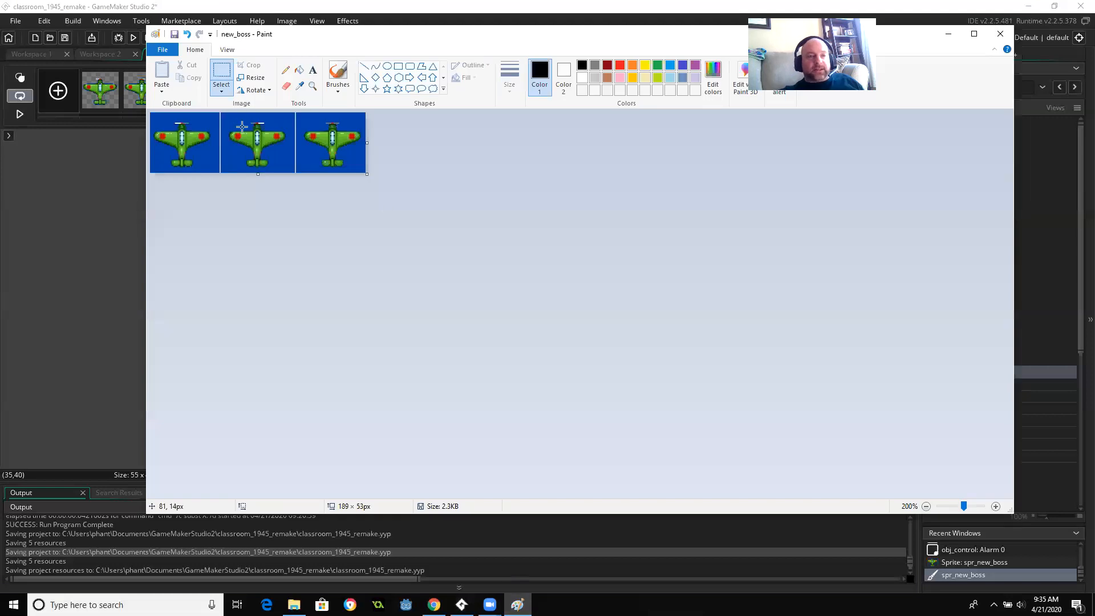
left_click(86, 371)
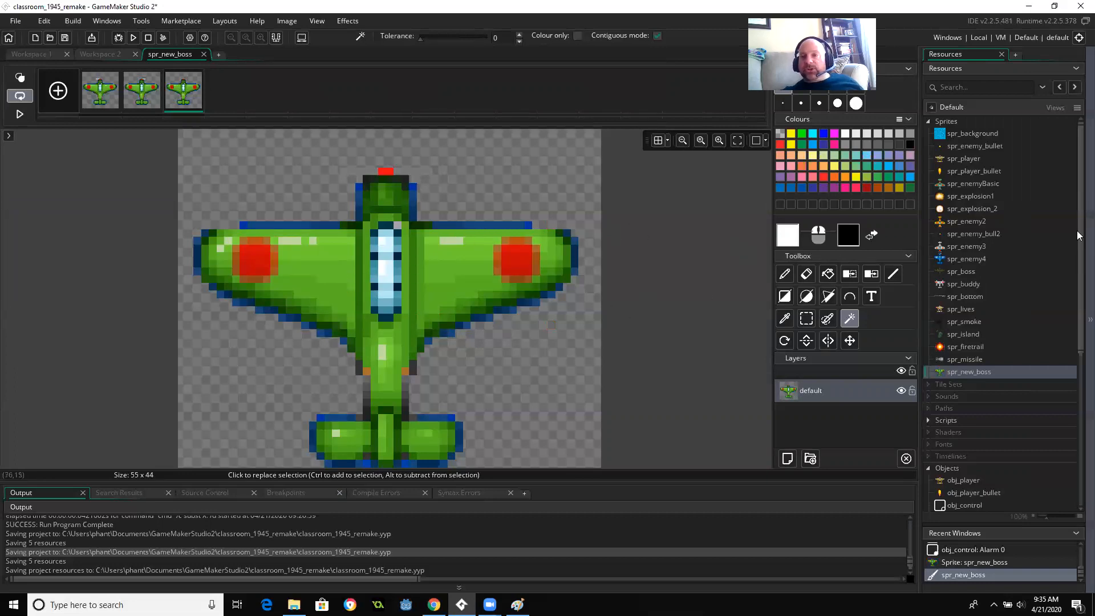
scroll(1070, 427, "down", 7)
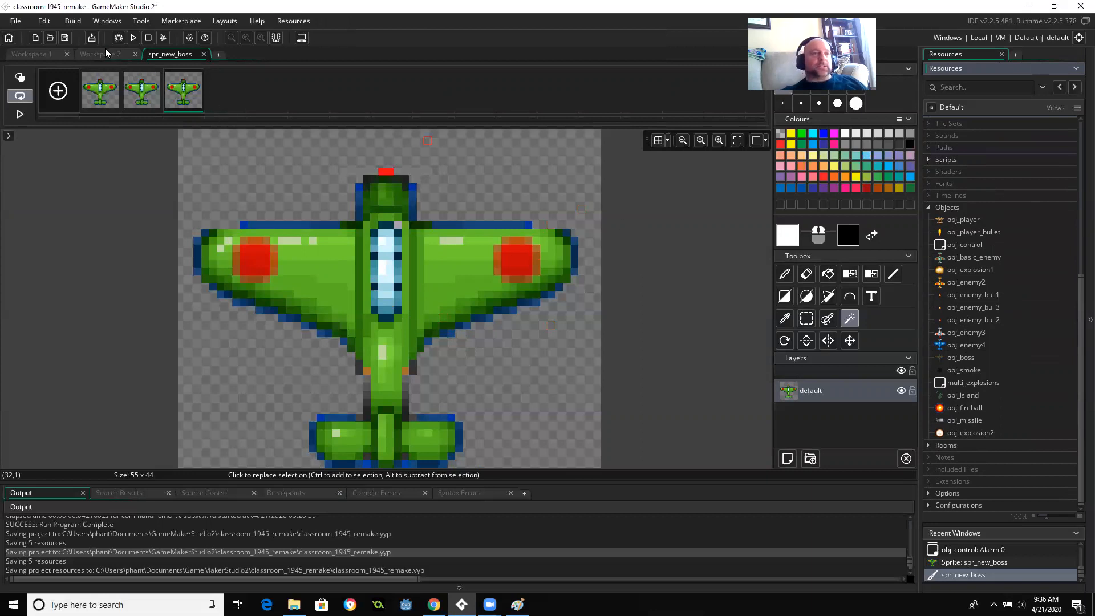
- Run the game to check how it currently plays, and close the game window
left_click(132, 37)
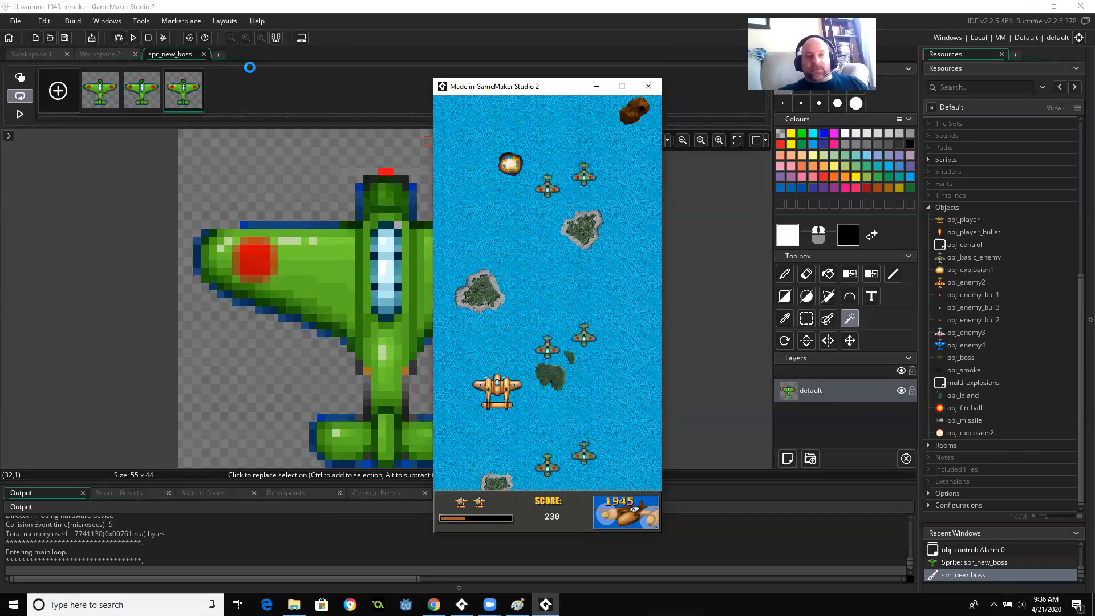
left_click(648, 87)
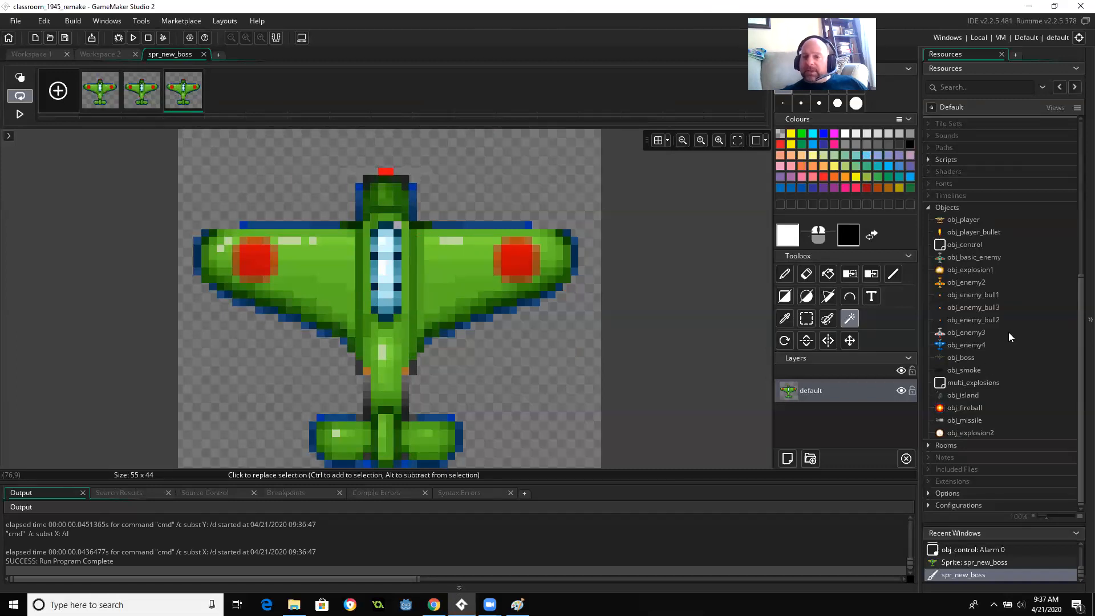
- Open obj_boss and examine the actions in its Create event and the full logic of its Step event
double_click(964, 358)
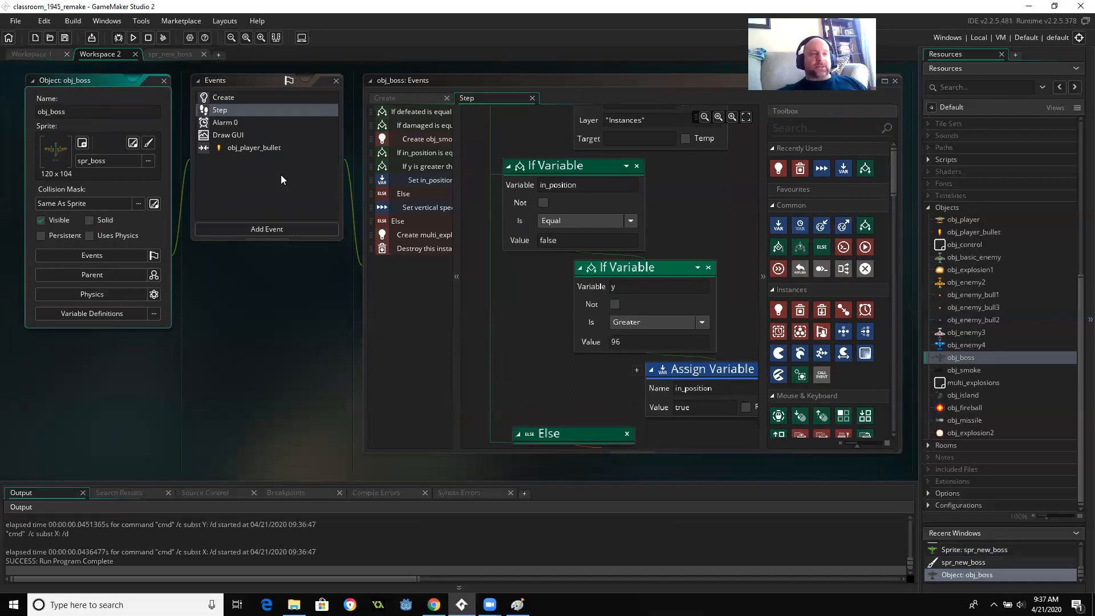
left_click(234, 97)
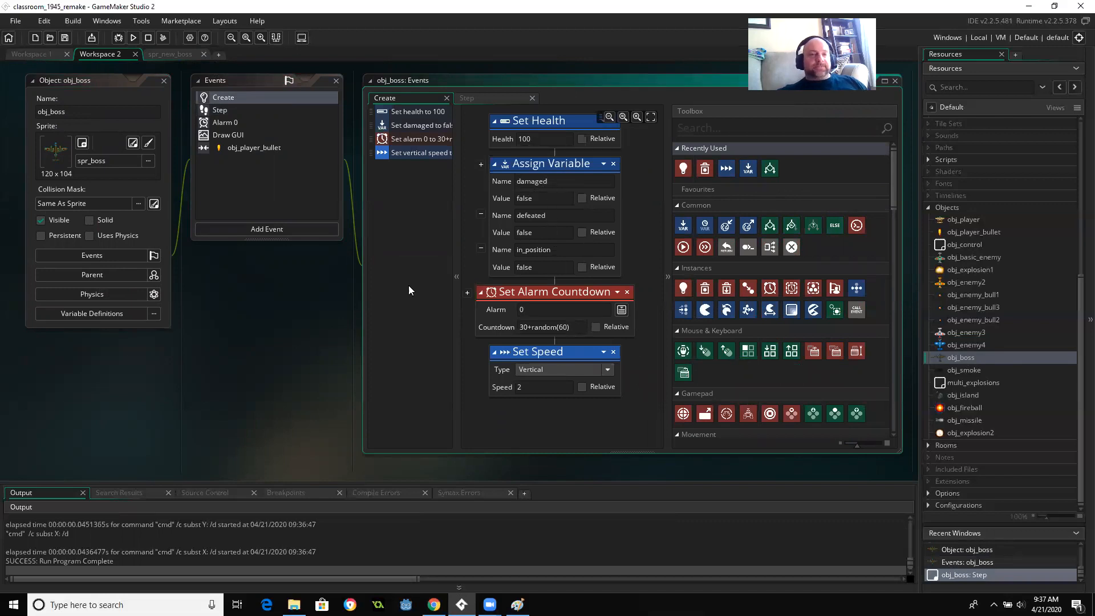
left_click(208, 109)
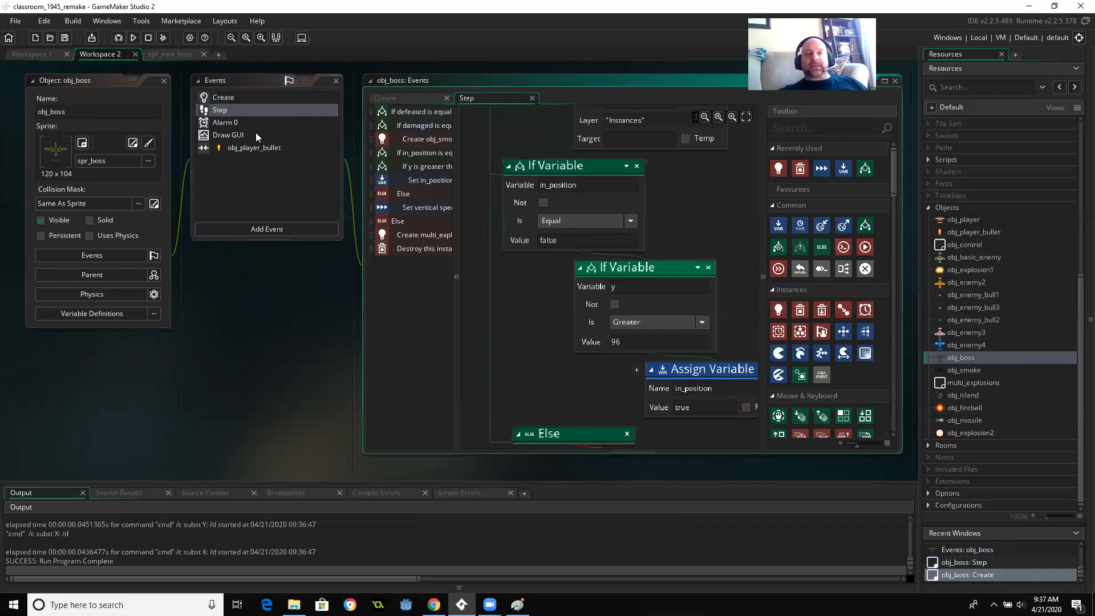
left_click(704, 117)
left_click(705, 117)
left_click(705, 117)
left_click(705, 117)
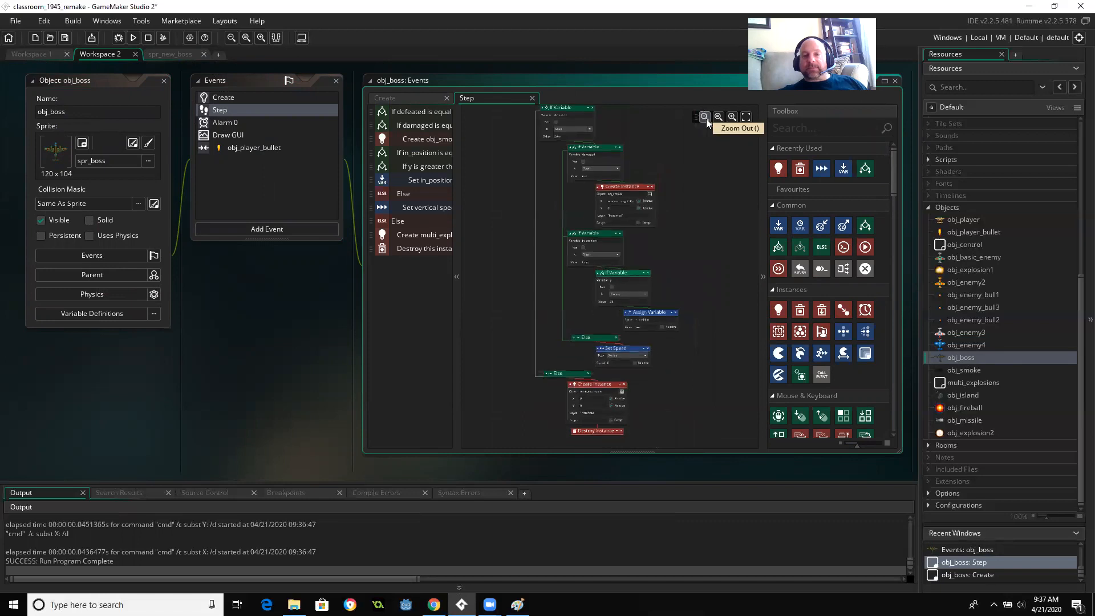
left_click(705, 116)
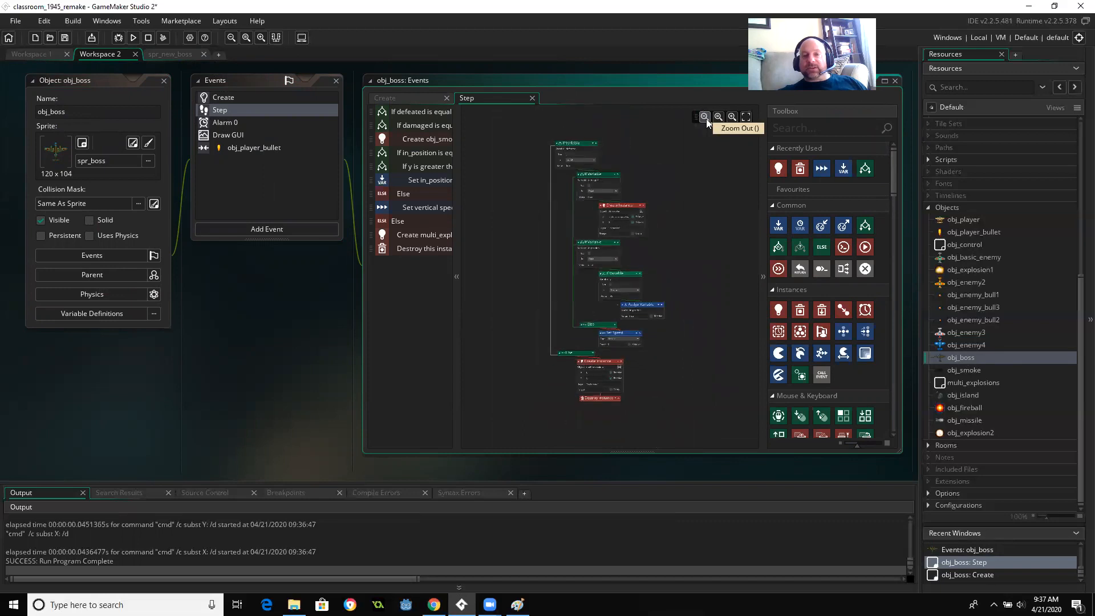
- Review the boss's Alarm 0 bullet-and-missile logic and Draw GUI health bar, then return to its Create event's starting settings
left_click(234, 123)
middle_click_drag(711, 390, 673, 21)
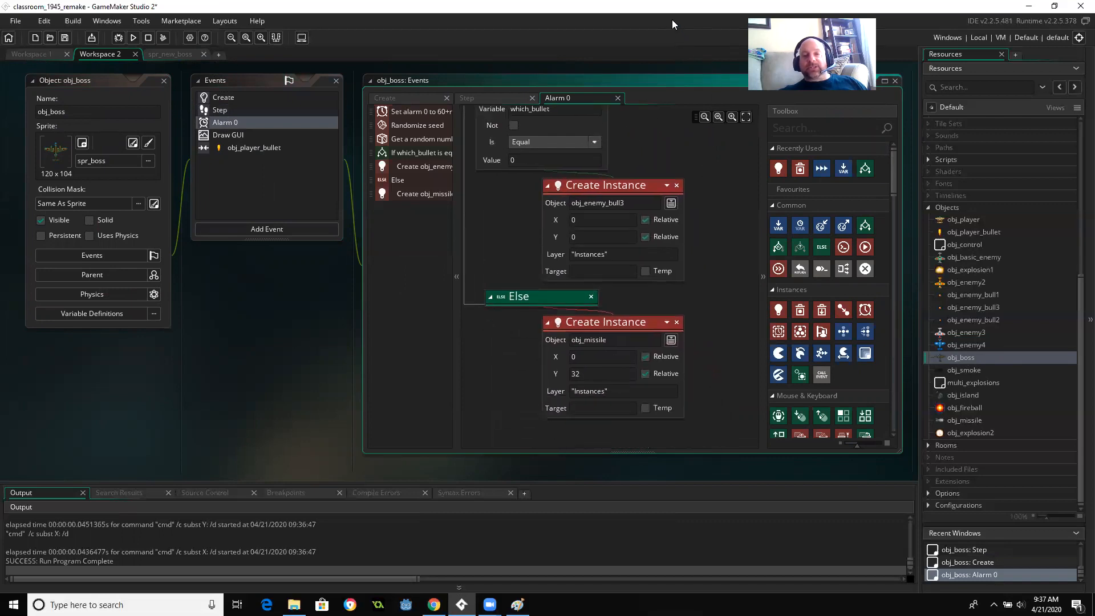
left_click(233, 135)
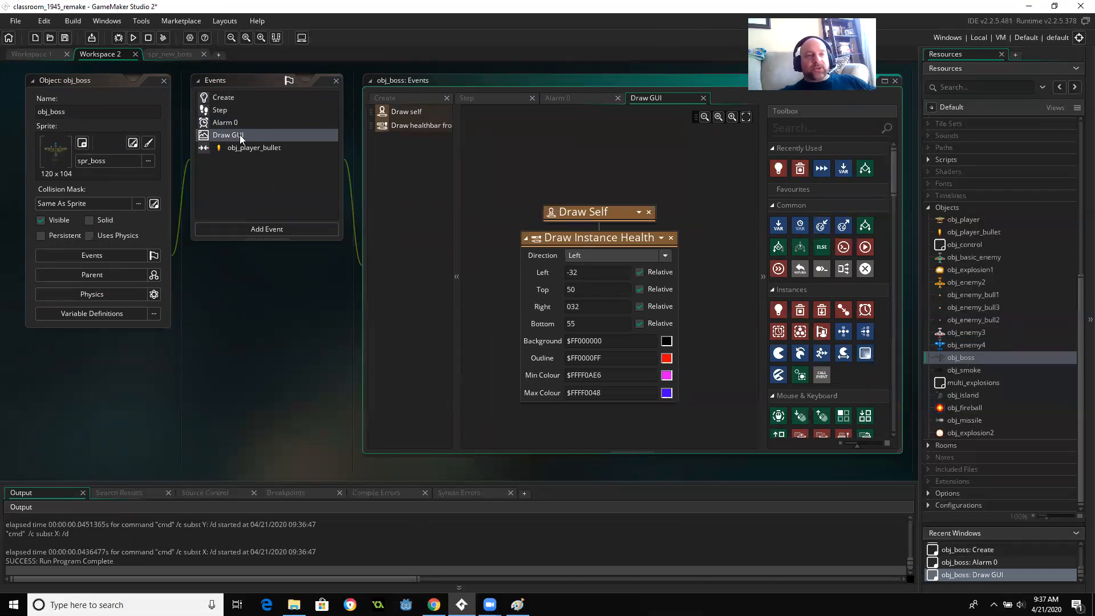
left_click(223, 102)
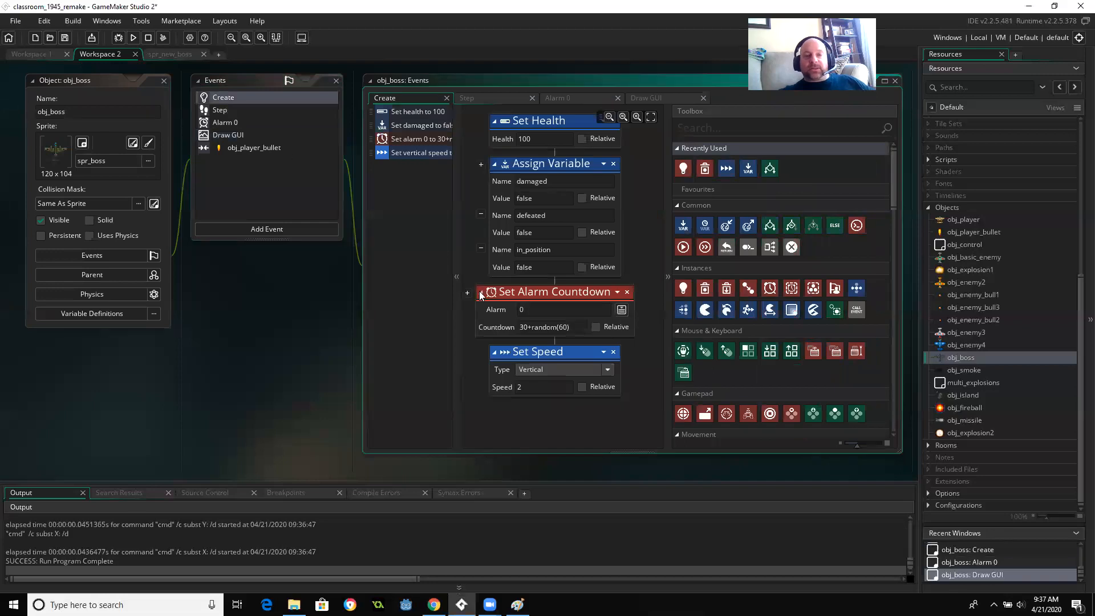
middle_click_drag(469, 250, 478, 298)
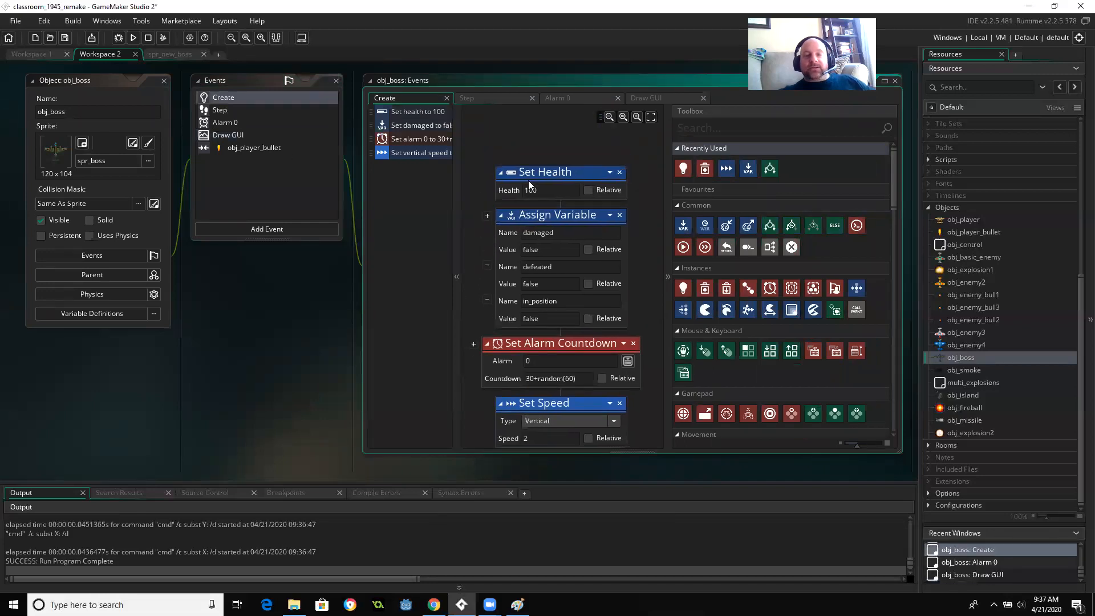